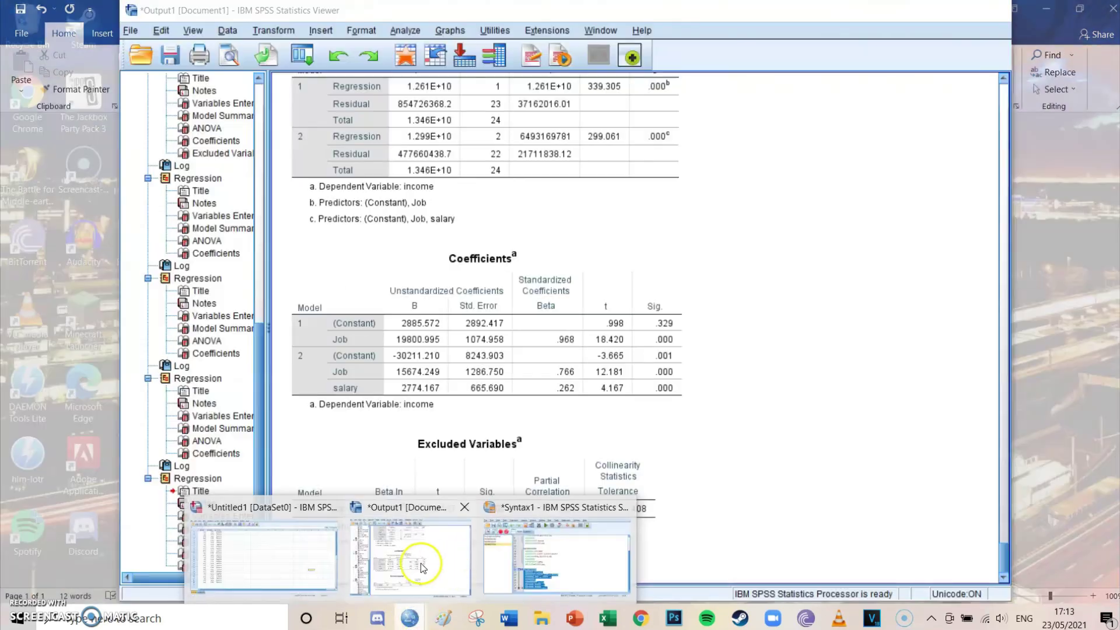
Bring the SPSS Output1 viewer with the Model 1 and Model 2 Coefficients table to the front.
{"action": "left_click", "coordinate": [421, 562]}
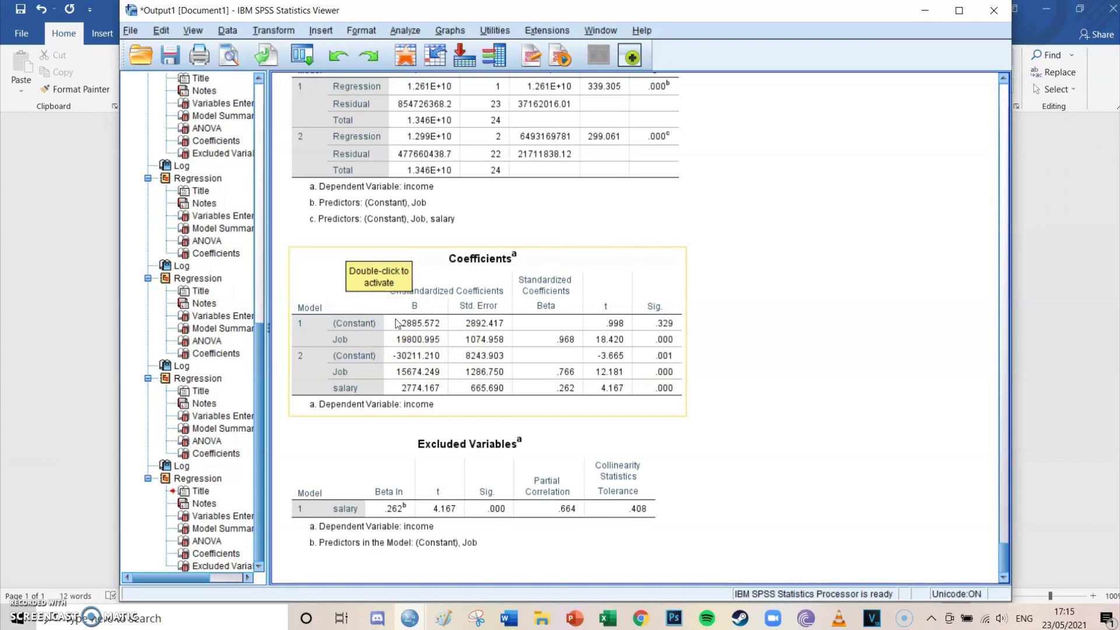
{"action": "left_click", "coordinate": [402, 398]}
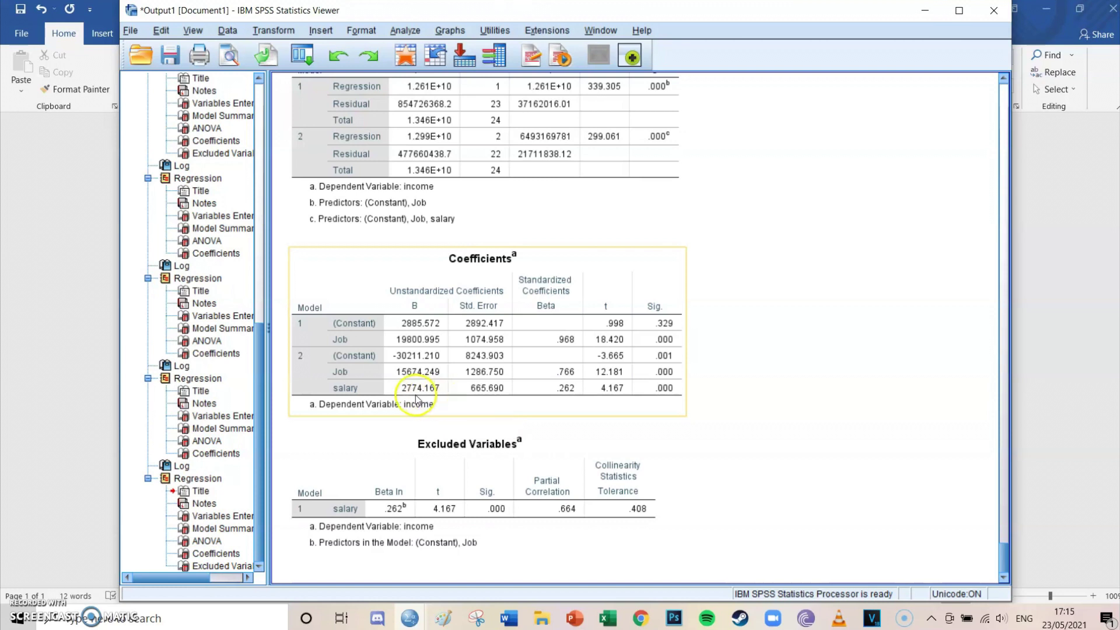
{"action": "left_click", "coordinate": [688, 395]}
Return to the Word formulas document with the cursor after the Y = B0 + X1*B1 formula.
{"action": "left_click", "coordinate": [507, 619]}
{"action": "double_click", "coordinate": [478, 441]}
{"action": "left_click", "coordinate": [460, 206]}
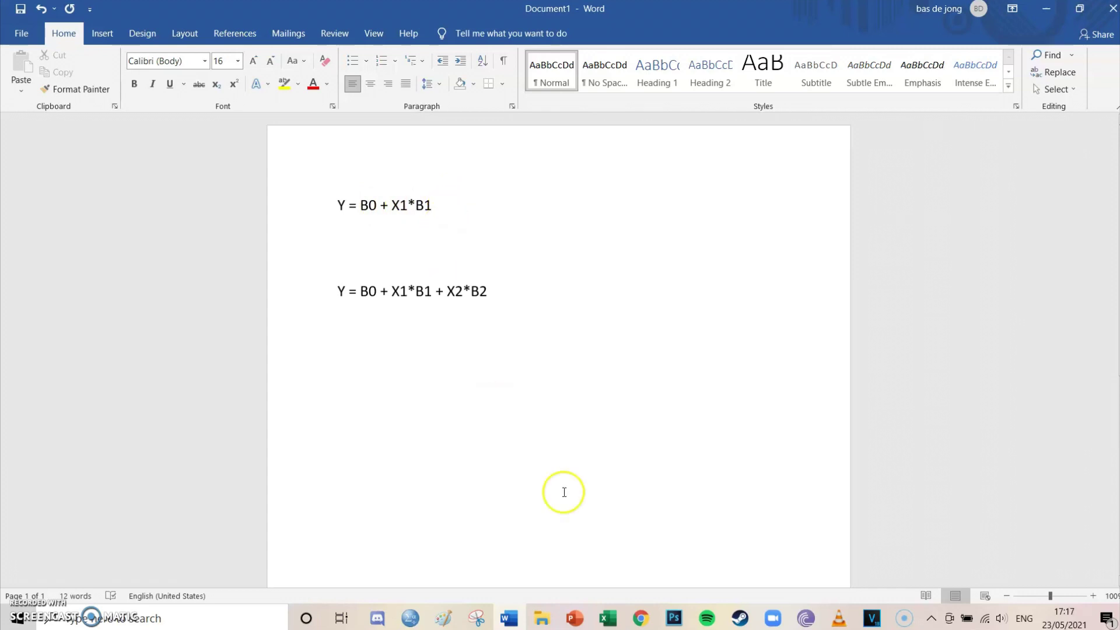
{"action": "left_click", "coordinate": [640, 617]}
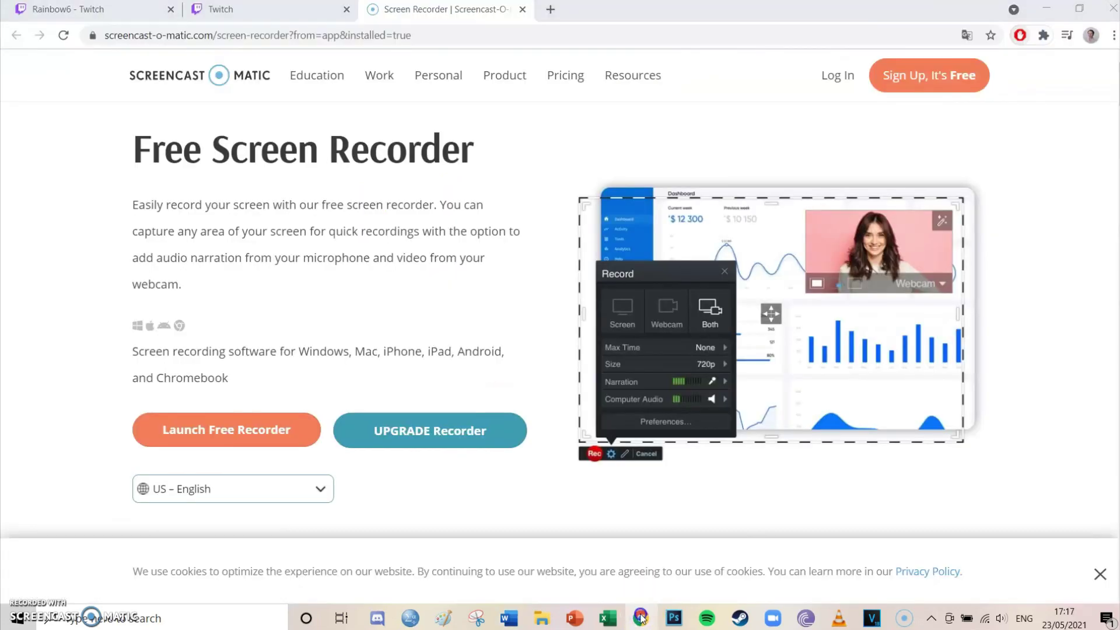
{"action": "left_click", "coordinate": [641, 617]}
Type 'Income = constant + job*19800' on a new line under the simple regression formula.
{"action": "key", "text": "Return"}
{"action": "type", "text": "Income"}
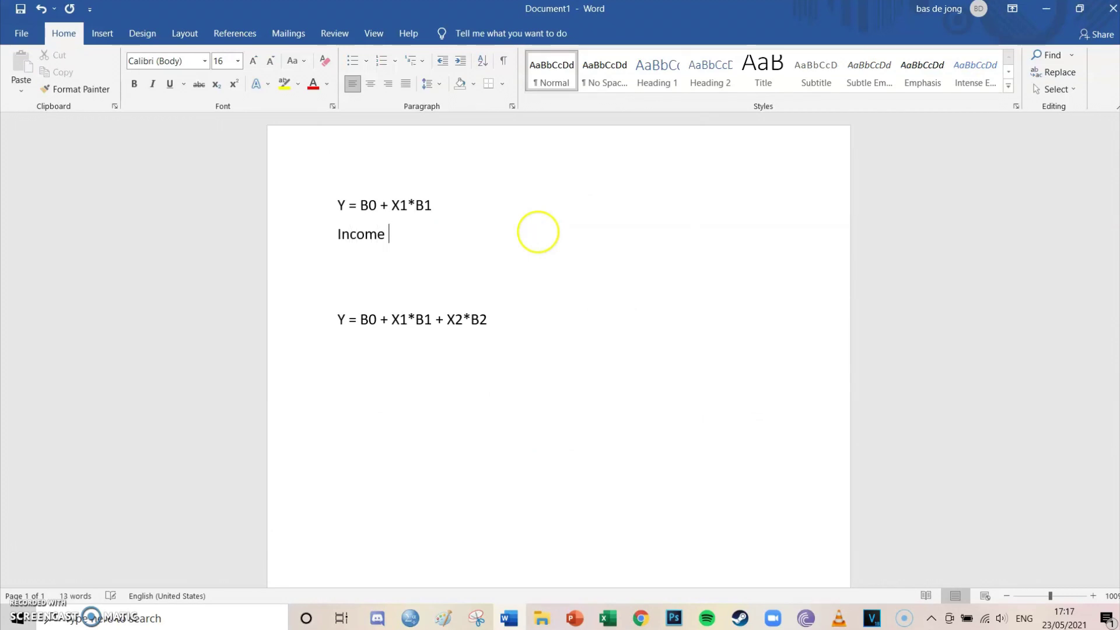
{"action": "type", "text": " _"}
{"action": "key", "text": "BackSpace"}
{"action": "type", "text": "= constan"}
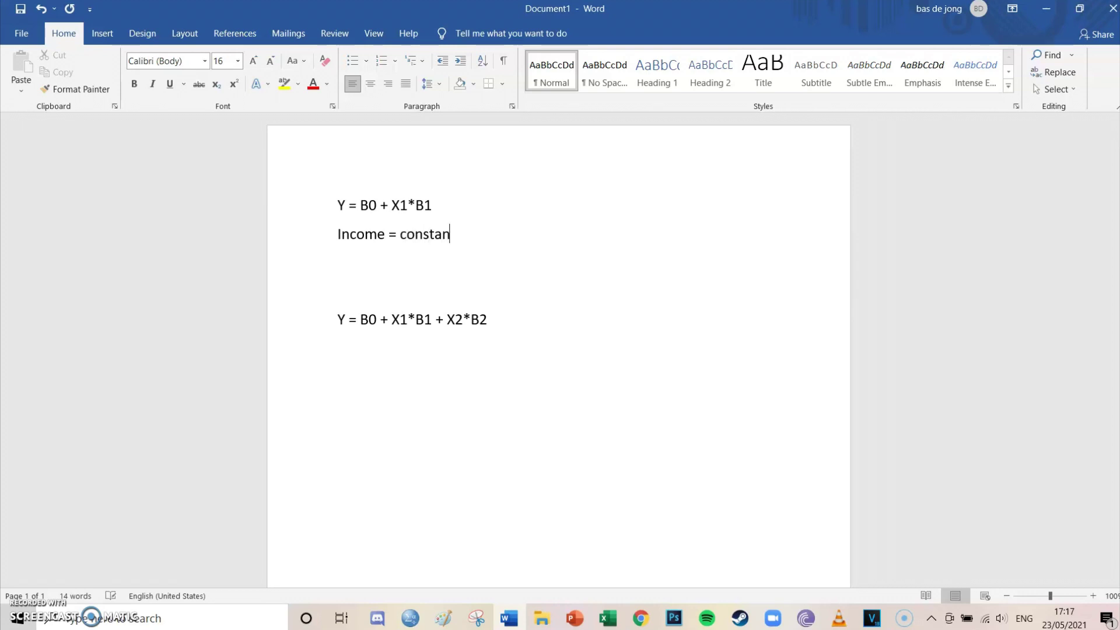
{"action": "type", "text": "t + job*"}
{"action": "mouse_move", "coordinate": [399, 621]}
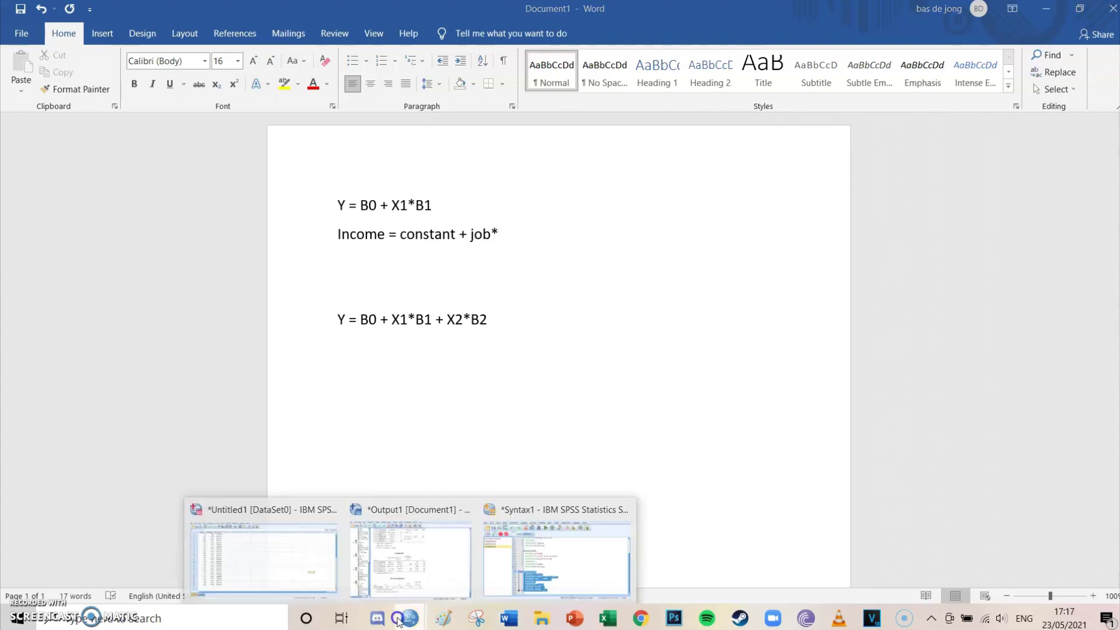
{"action": "mouse_move", "coordinate": [435, 540]}
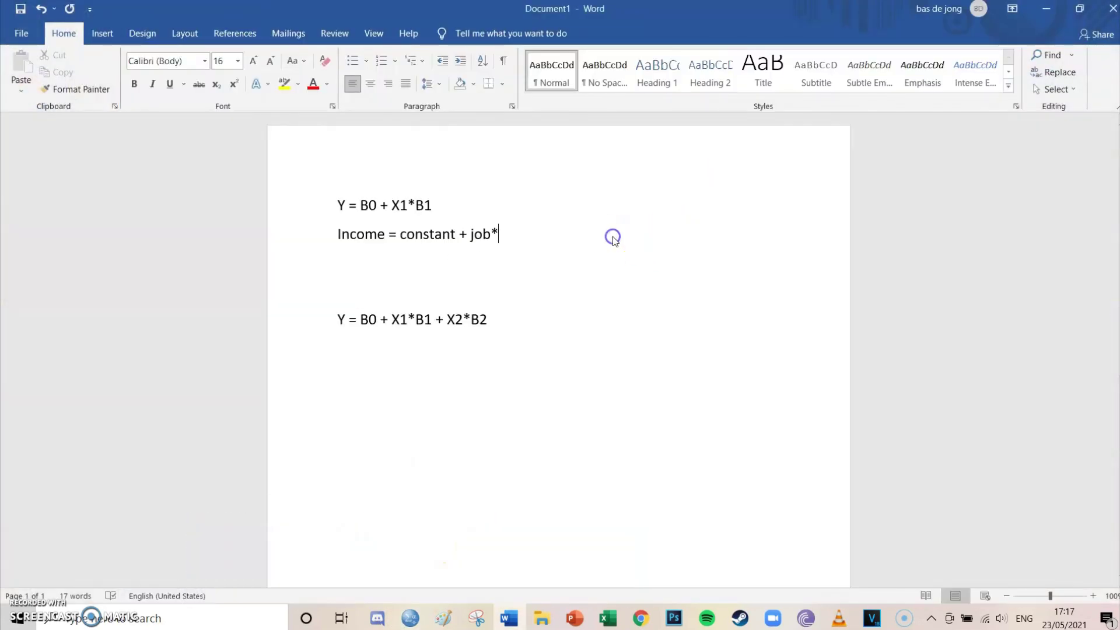
{"action": "type", "text": "19800"}
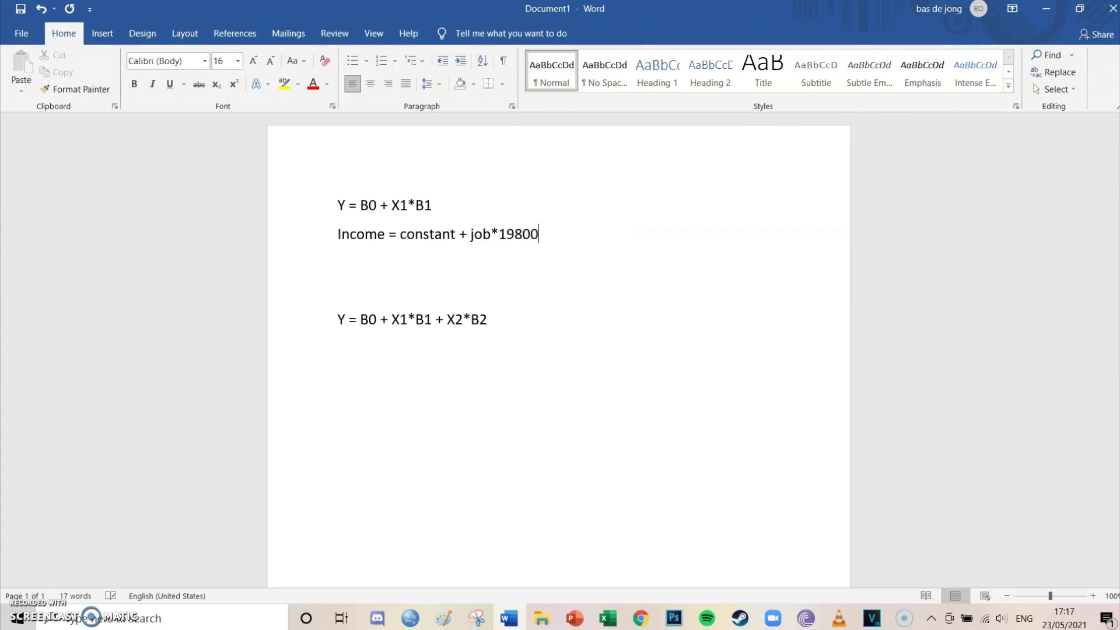
Place the cursor on the line below the multiple regression formula.
{"action": "left_click_drag", "start_coordinate": [590, 243], "coordinate": [319, 211]}
{"action": "left_click", "coordinate": [513, 233]}
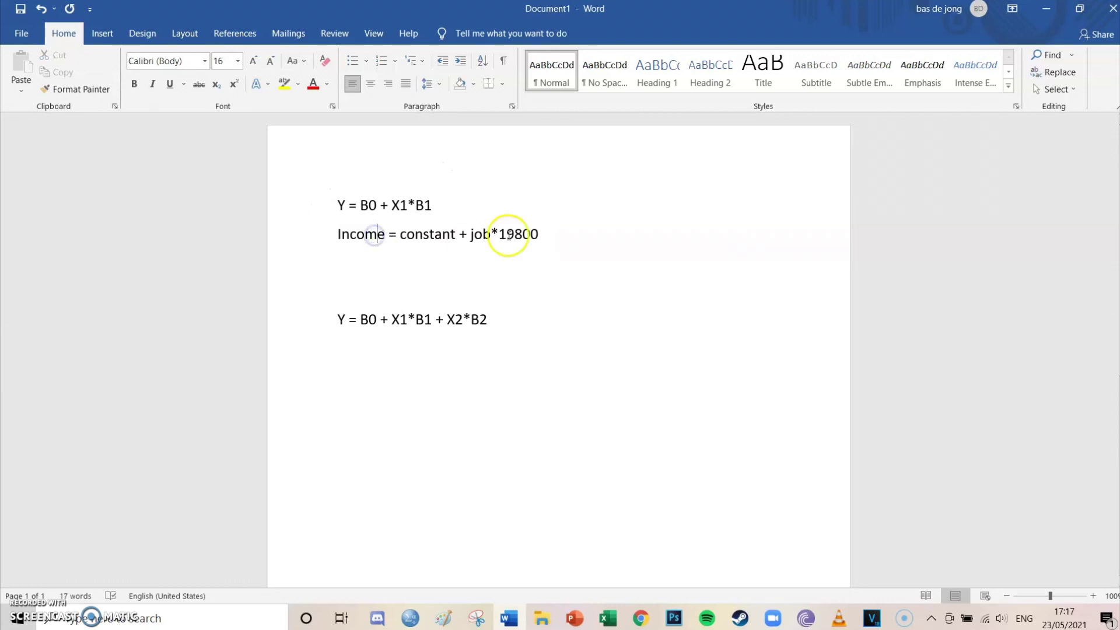
{"action": "left_click", "coordinate": [482, 235]}
{"action": "left_click", "coordinate": [521, 338]}
Start an 'Income =' line under the multiple regression formula, then bring SPSS output forward.
{"action": "type", "text": "Income"}
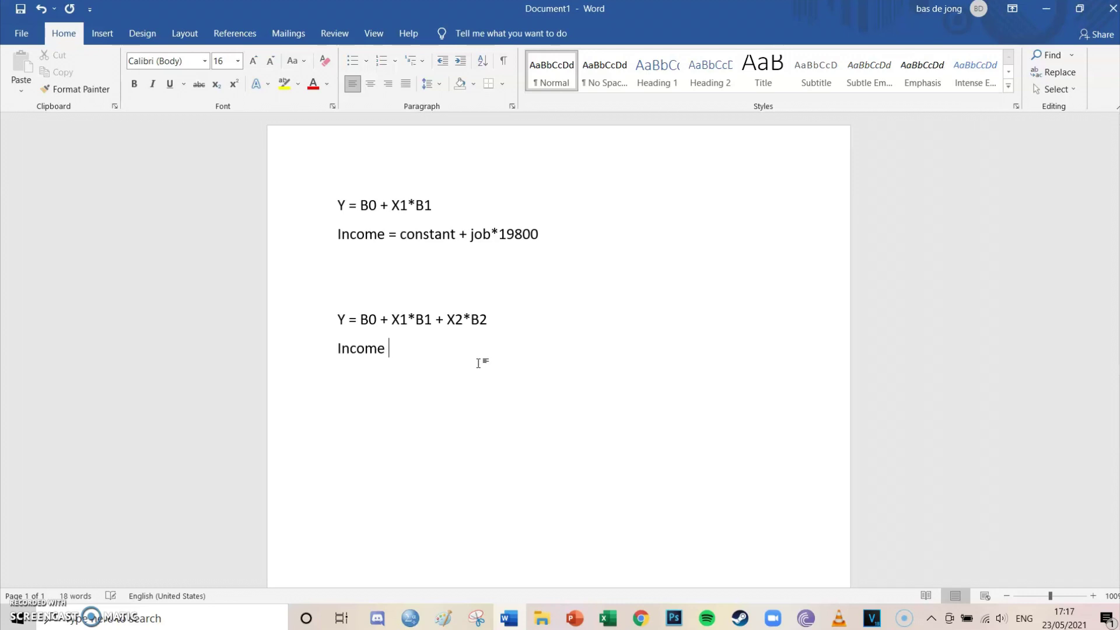
{"action": "type", "text": " +"}
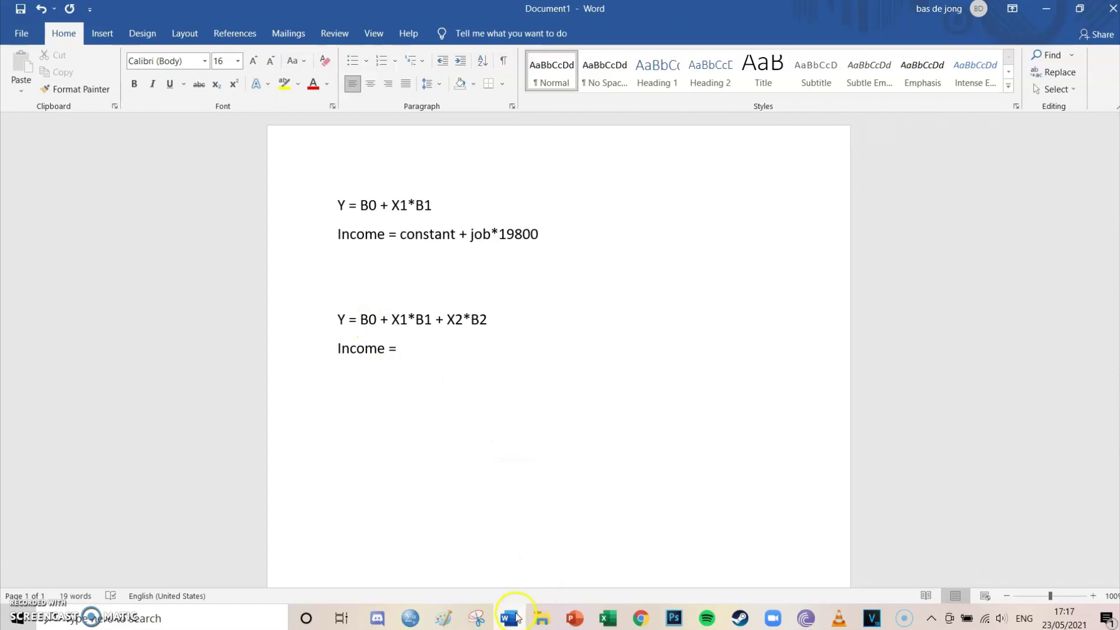
{"action": "left_click", "coordinate": [411, 562]}
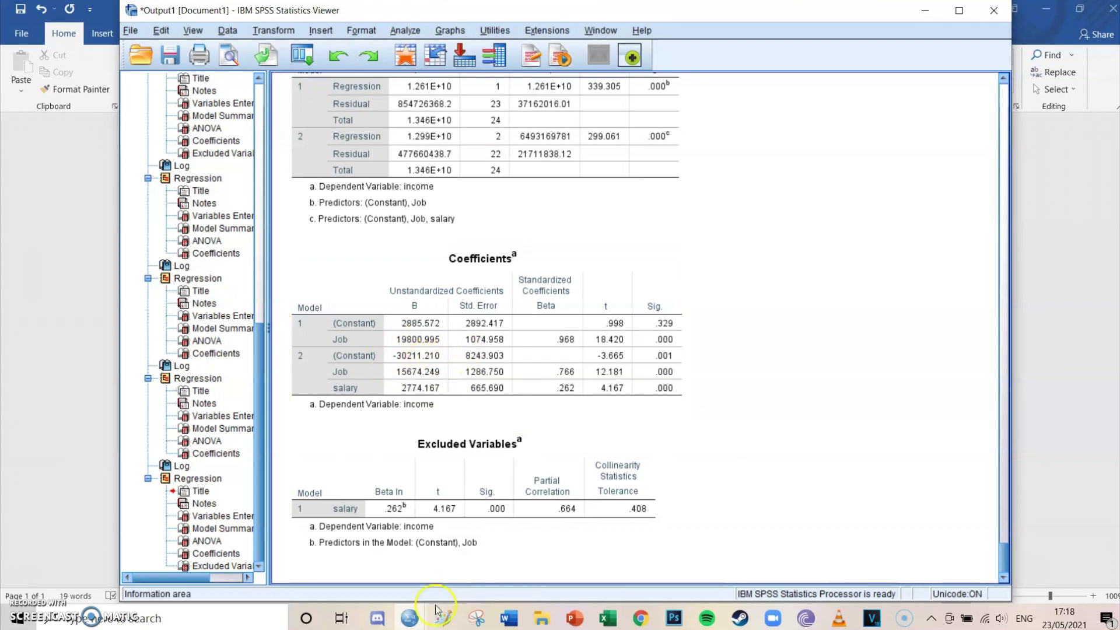
Bring the SPSS Untitled1 Data Editor with the Job, salary and income columns forward.
{"action": "left_click", "coordinate": [411, 621]}
Glance at the SPSS data editor, then return to the Output1 Coefficients table.
{"action": "left_click", "coordinate": [282, 545]}
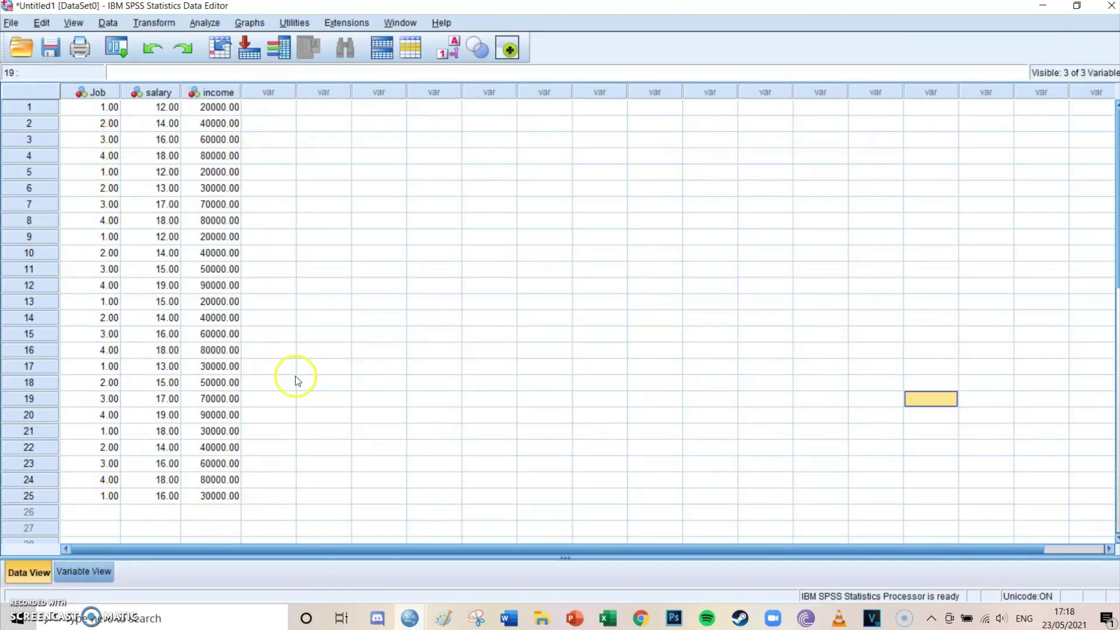
{"action": "left_click", "coordinate": [410, 618]}
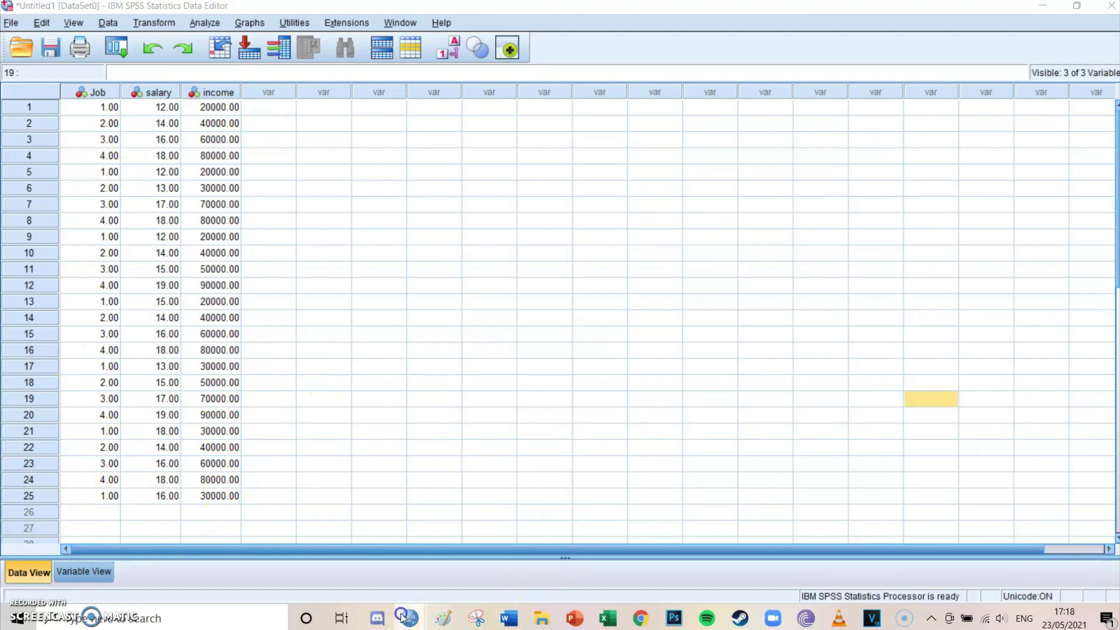
{"action": "left_click", "coordinate": [432, 551]}
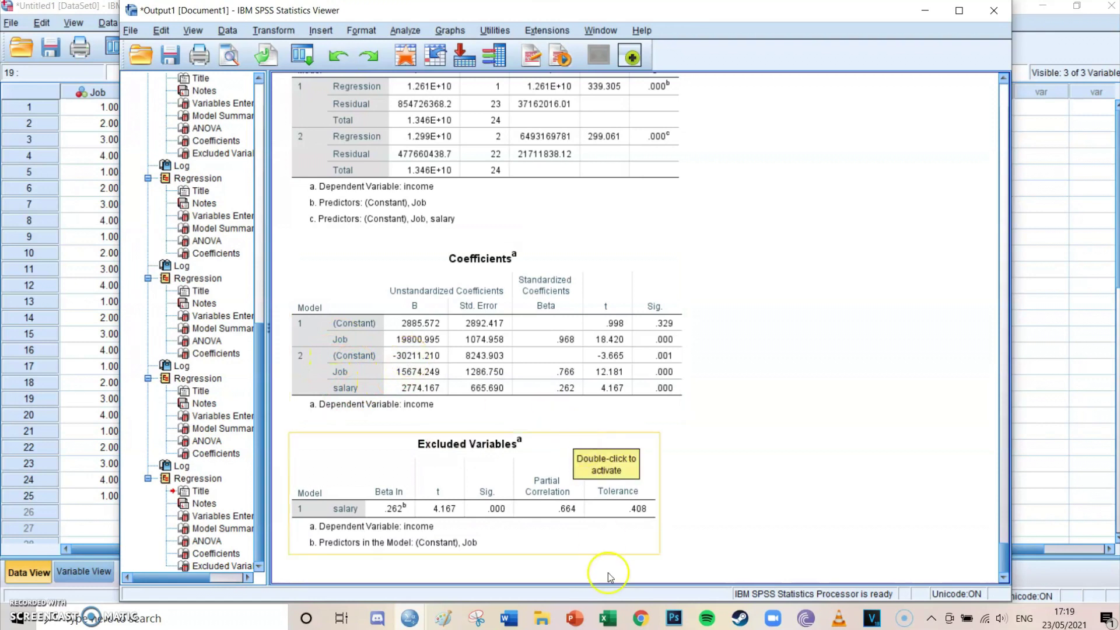
{"action": "mouse_move", "coordinate": [511, 627]}
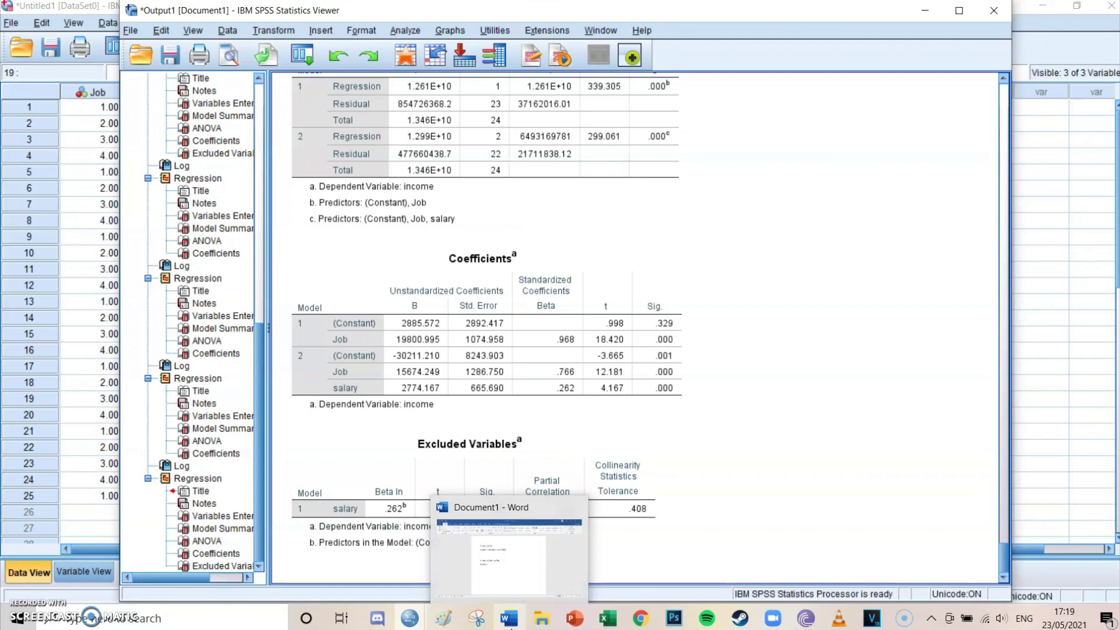
Complete the second line as 'Income = -30211 + job*slope of job + salary * slope of the salary'.
{"action": "left_click", "coordinate": [511, 627]}
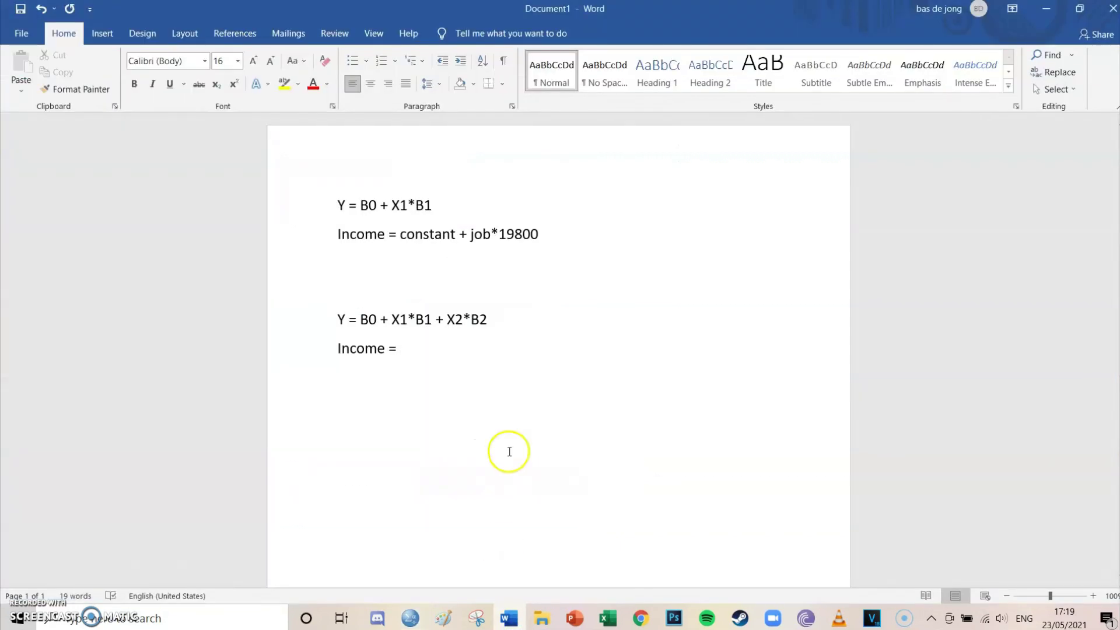
{"action": "type", "text": "30211"}
{"action": "left_click", "coordinate": [505, 617]}
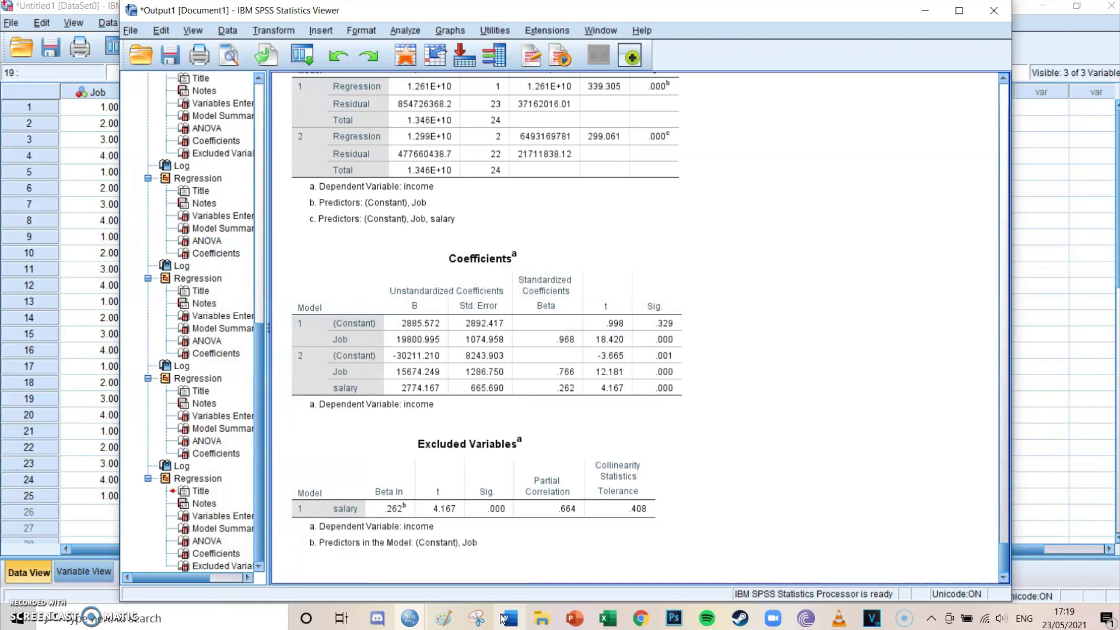
{"action": "left_click", "coordinate": [508, 620]}
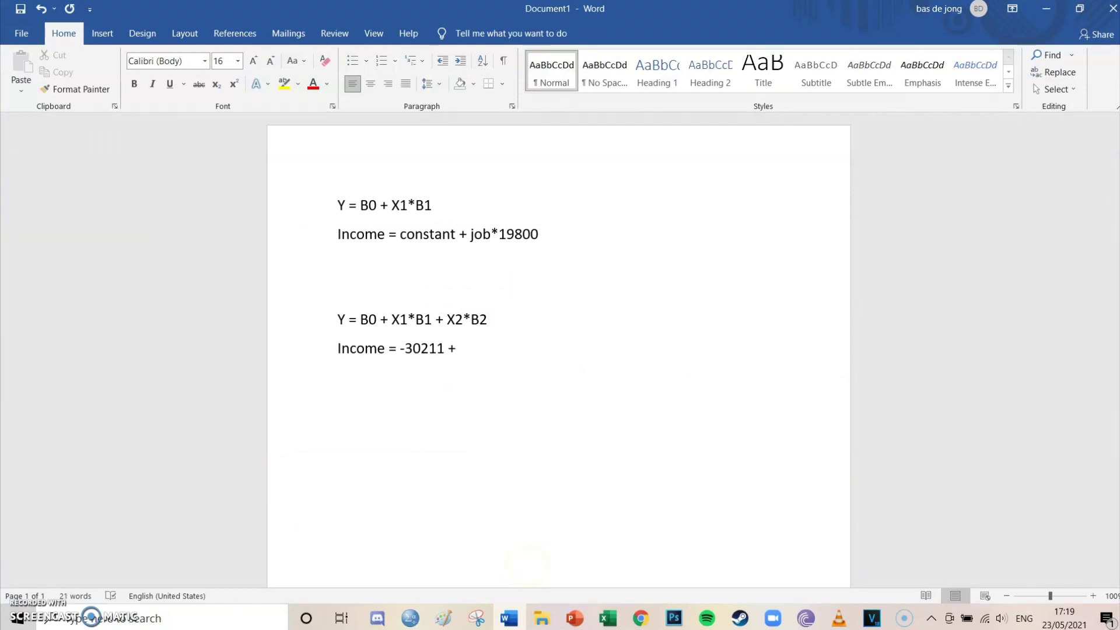
{"action": "type", "text": "job*slope of job"}
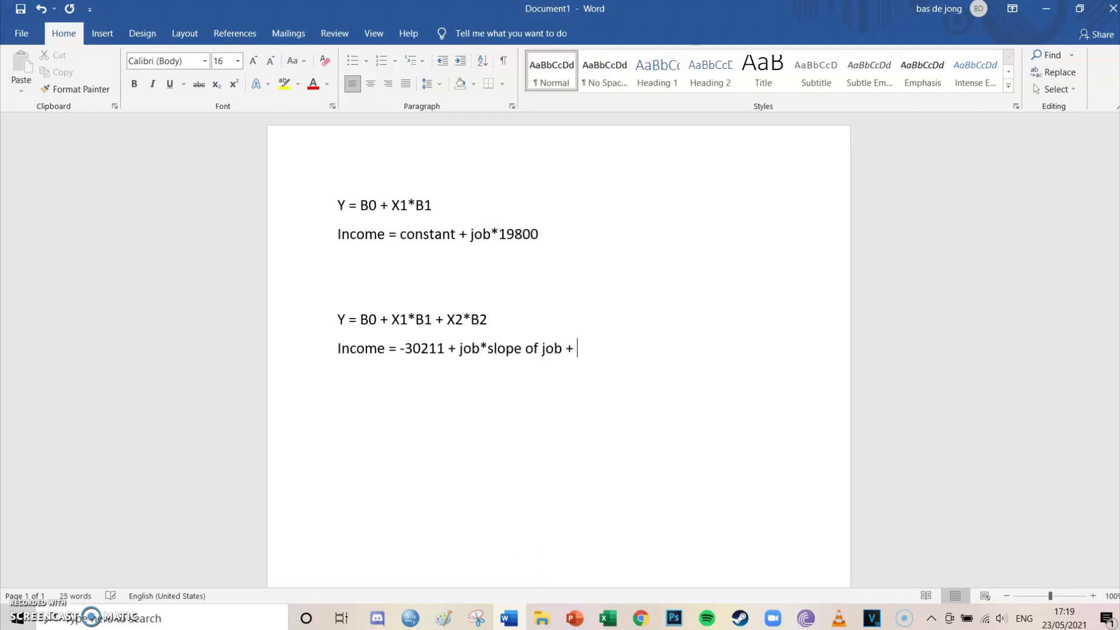
{"action": "type", "text": " + salary * slope of the salry"}
{"action": "key", "text": "BackSpace"}
{"action": "type", "text": "ary"}
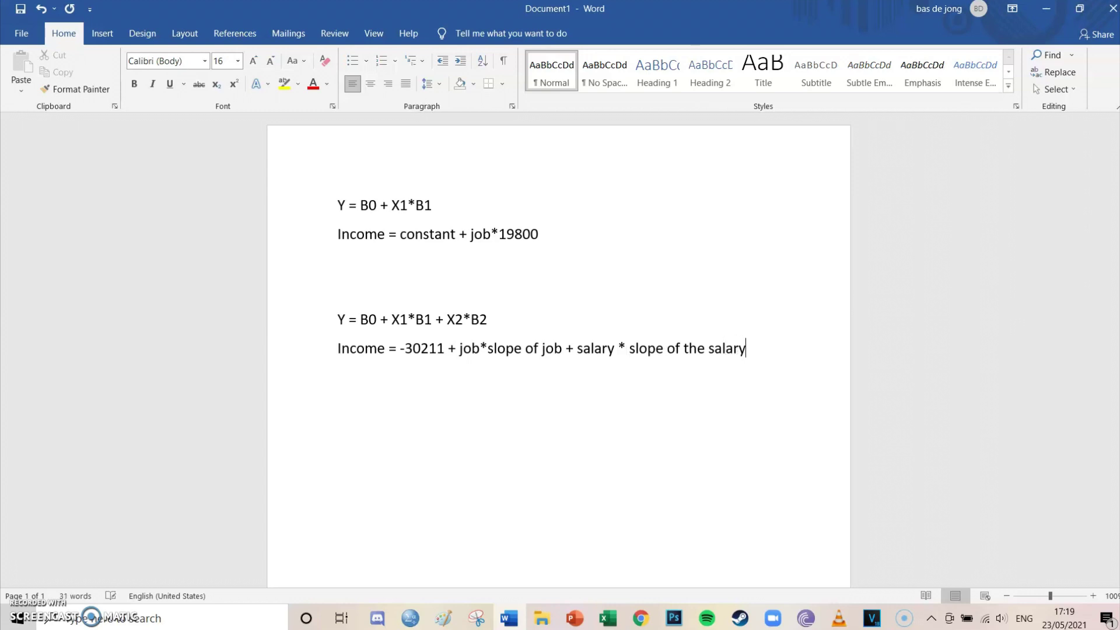
Start a third line 'Income = -30211 + 3 *', checking the SPSS coefficients.
{"action": "key", "text": "Return"}
{"action": "type", "text": "Income = 0"}
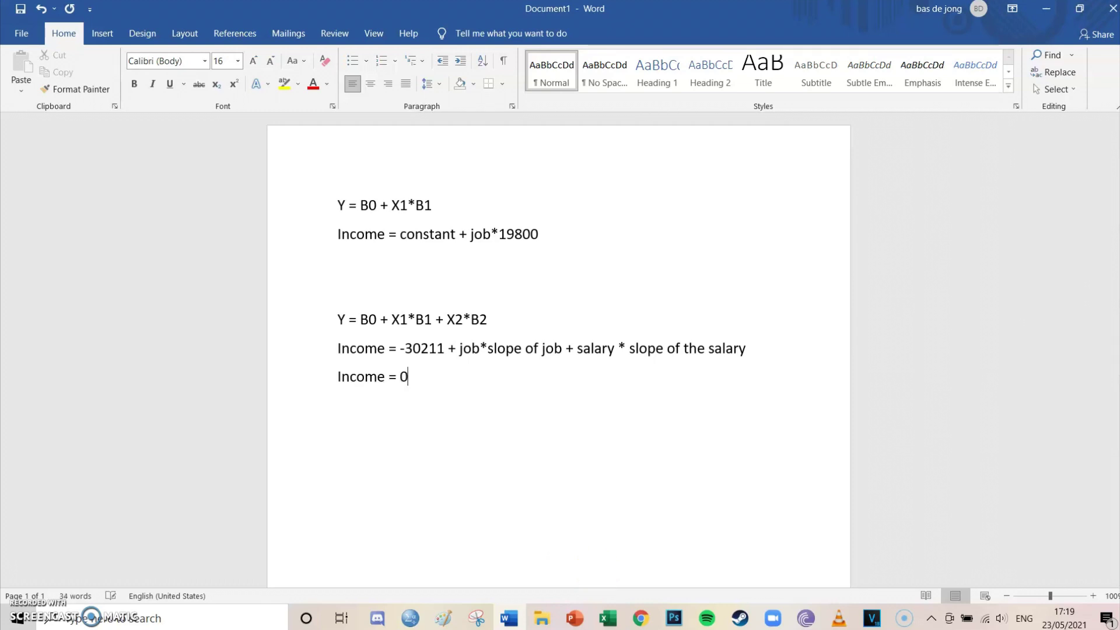
{"action": "key", "text": "BackSpace"}
{"action": "type", "text": "-30211 _"}
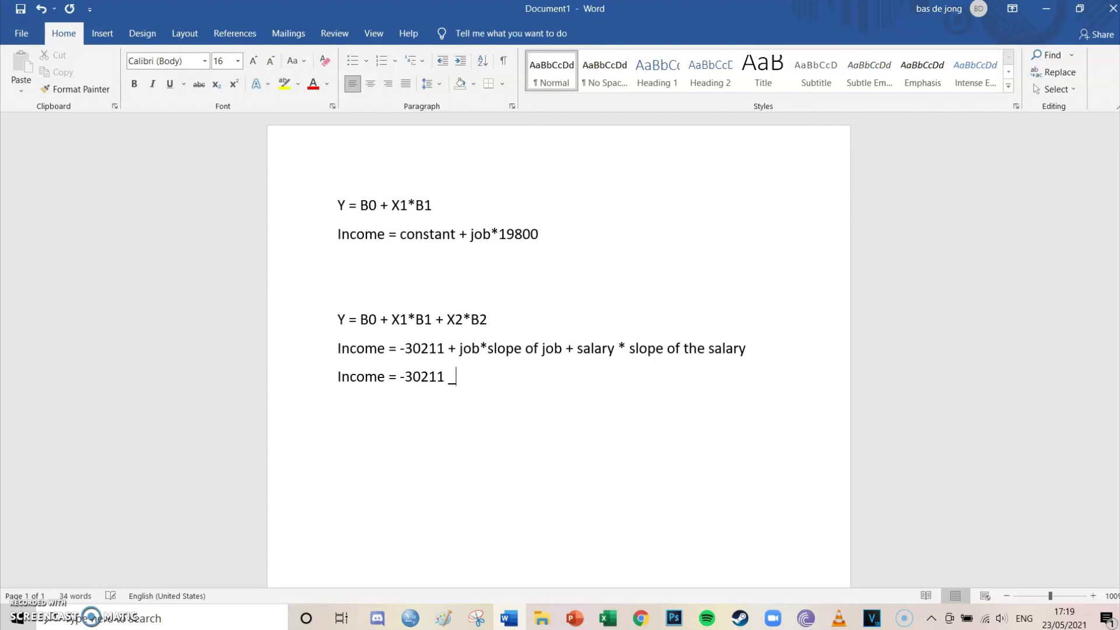
{"action": "type", "text": " + 23"}
{"action": "type", "text": "*"}
{"action": "left_click", "coordinate": [643, 618]}
{"action": "left_click", "coordinate": [644, 618]}
{"action": "mouse_move", "coordinate": [410, 618]}
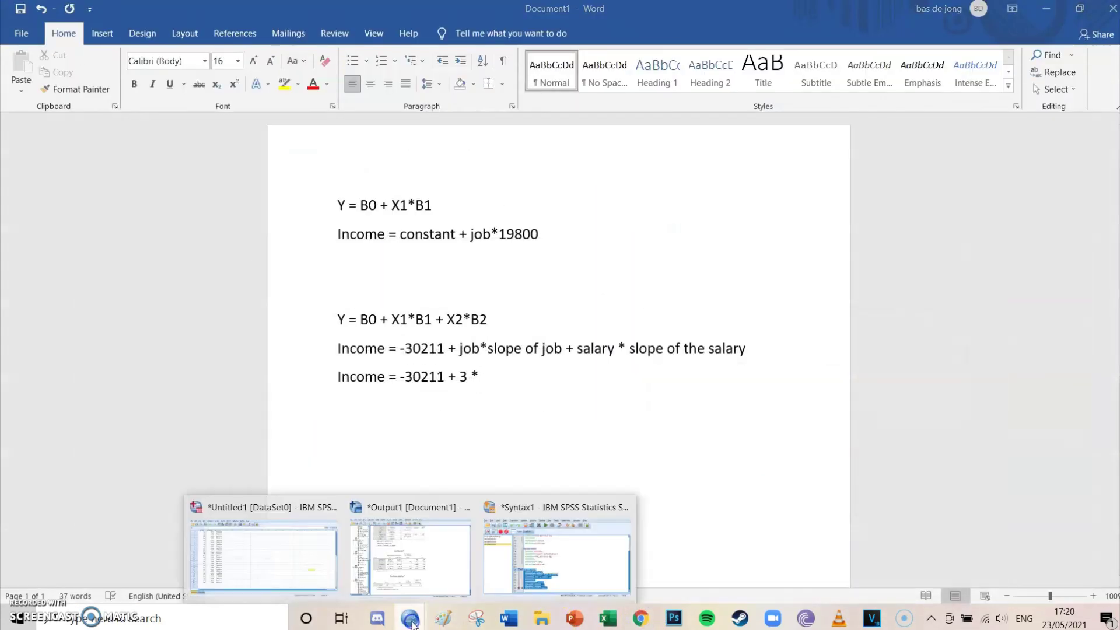
{"action": "left_click", "coordinate": [410, 552]}
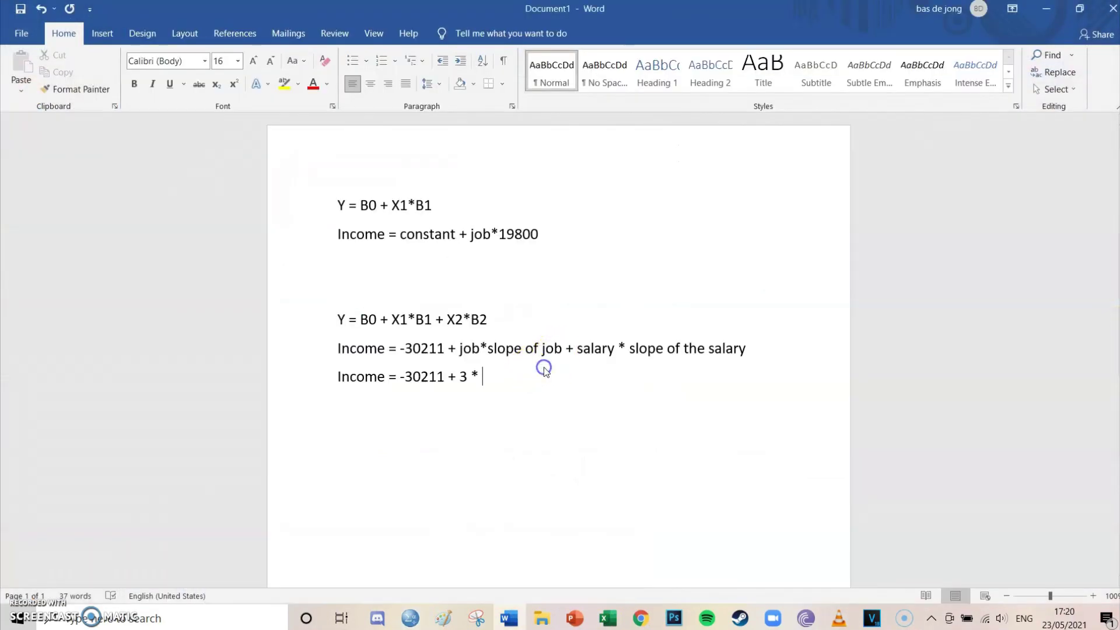
Finish the line with '15674 + 15 * 2774 =' using the SPSS job and salary coefficients.
{"action": "type", "text": "15674 +"}
{"action": "type", "text": "15 *"}
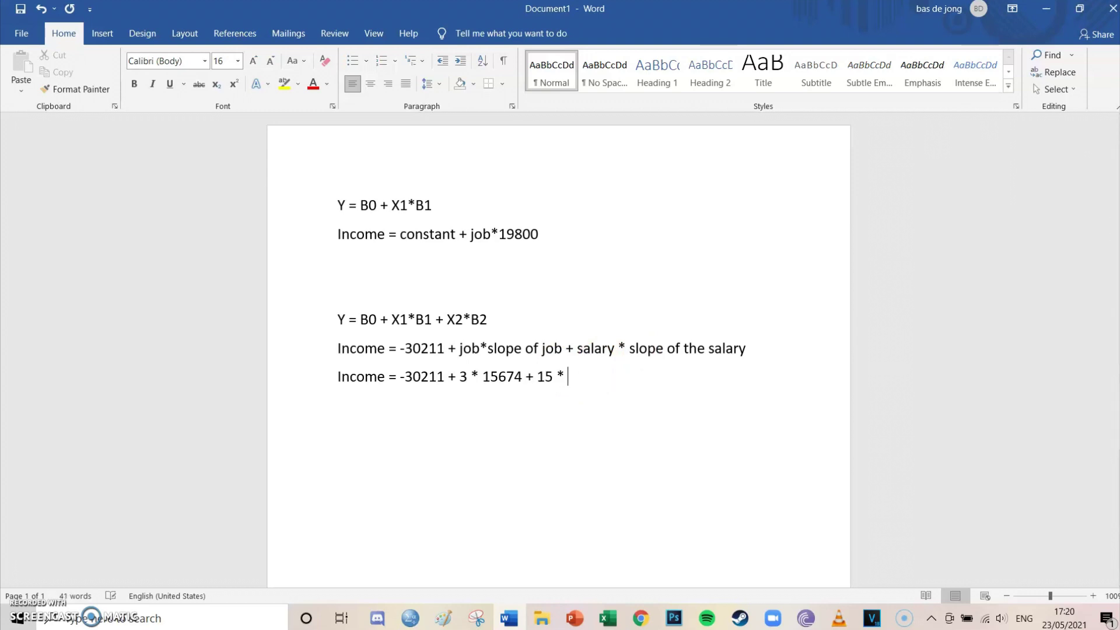
{"action": "left_click", "coordinate": [507, 617]}
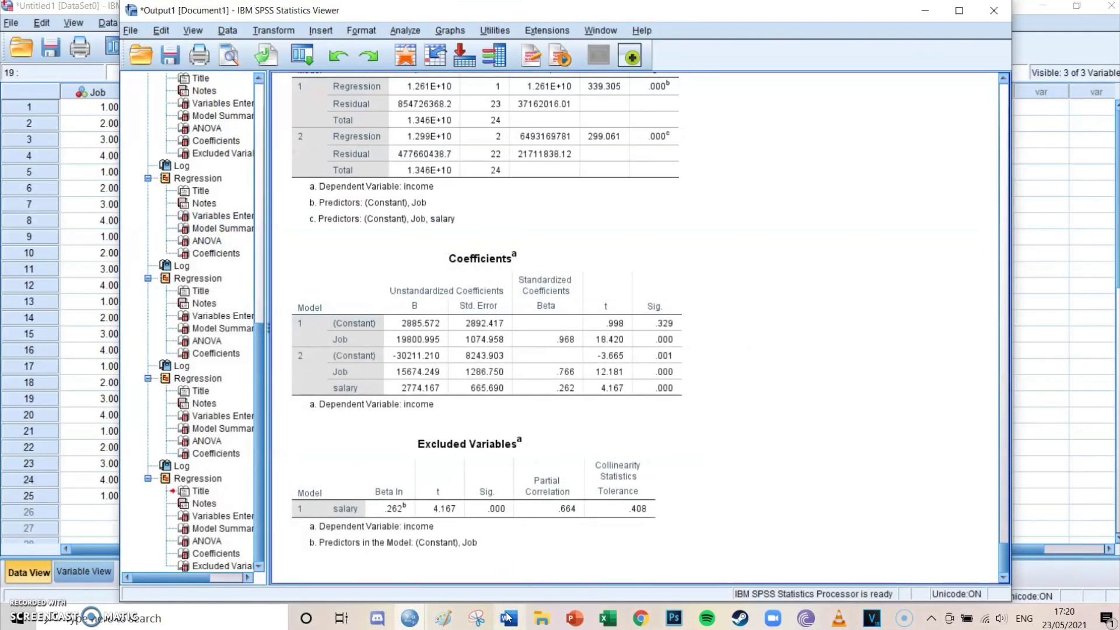
{"action": "left_click", "coordinate": [508, 616]}
{"action": "left_click", "coordinate": [640, 436]}
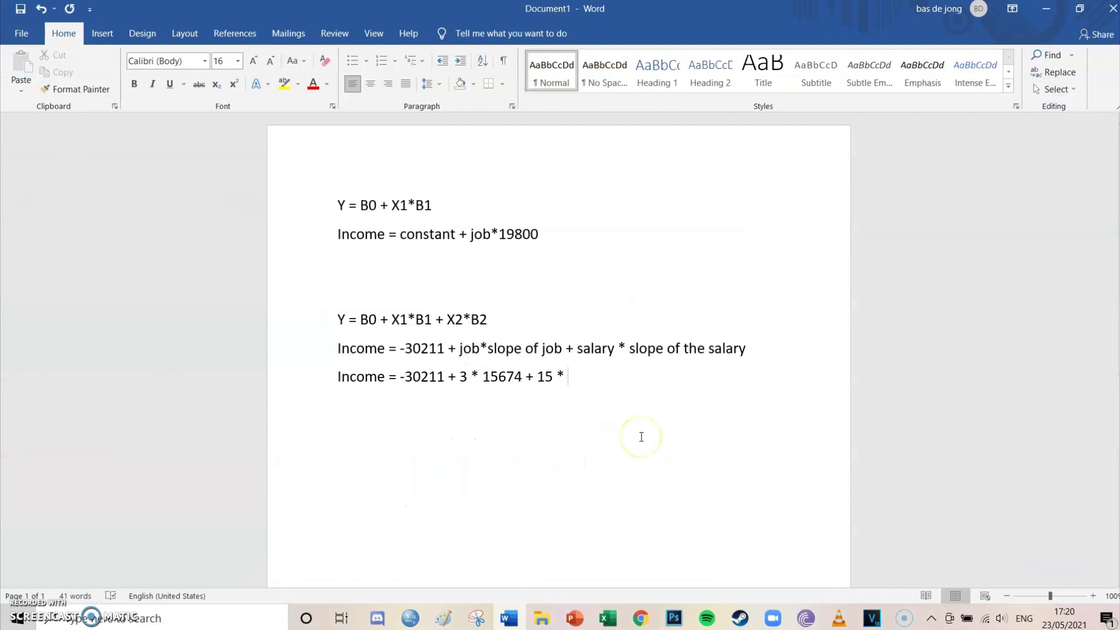
{"action": "type", "text": "2774"}
{"action": "type", "text": "="}
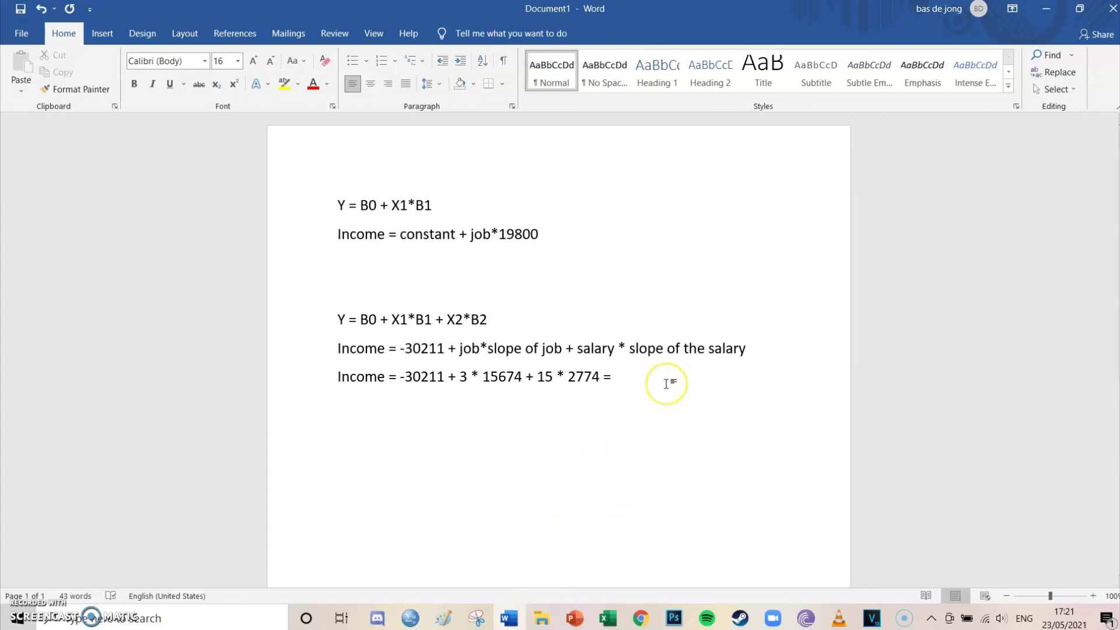
Enter the predicted income 58421 after the equals sign of the last equation.
{"action": "type", "text": "58421"}
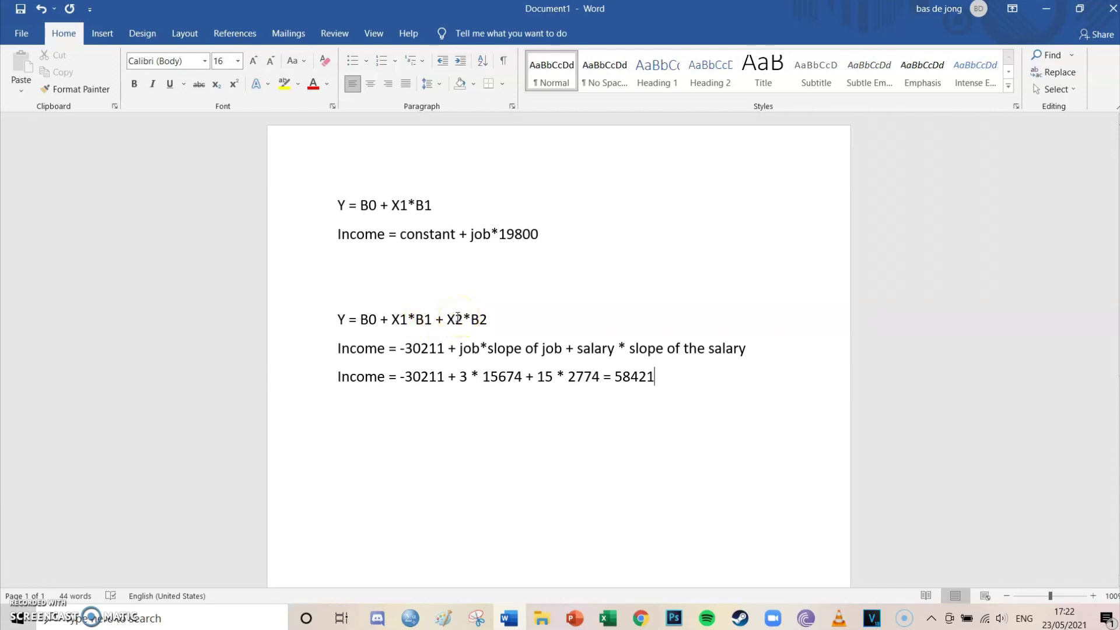
Click into the X2*B2 formula while explaining it.
{"action": "left_click", "coordinate": [465, 316]}
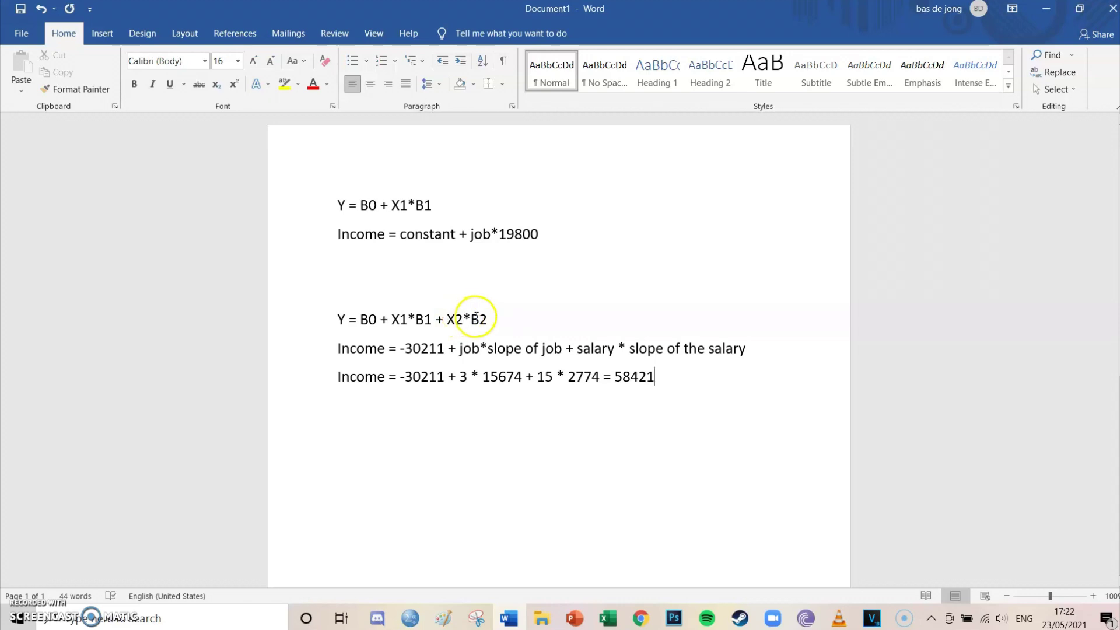